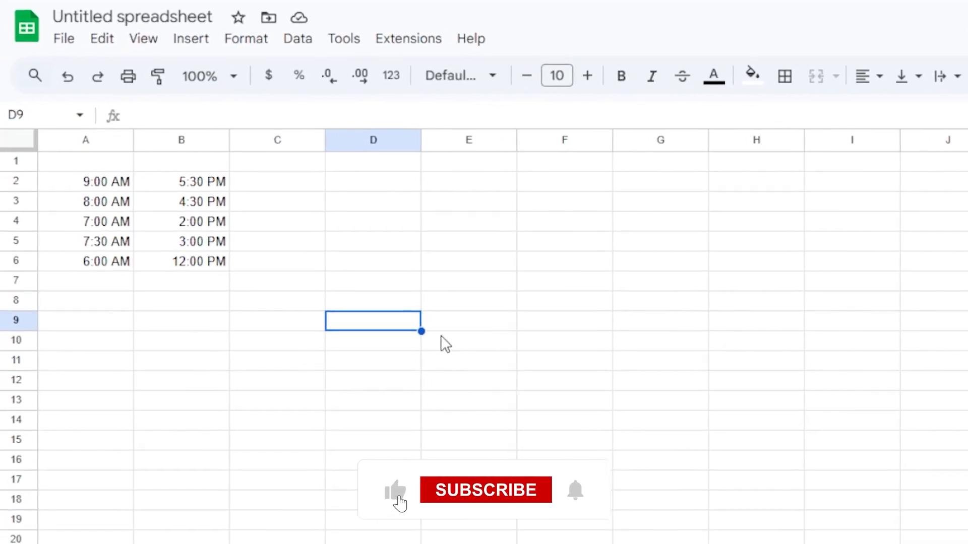
Check the 9:00 AM start time in A2 and the 5:30 PM end time in B2
left_click(100, 186)
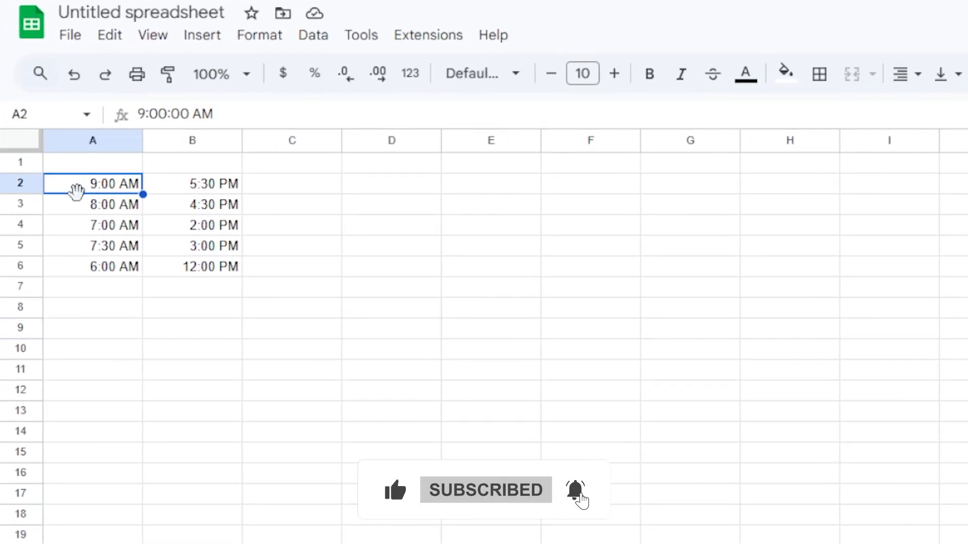
left_click(219, 167)
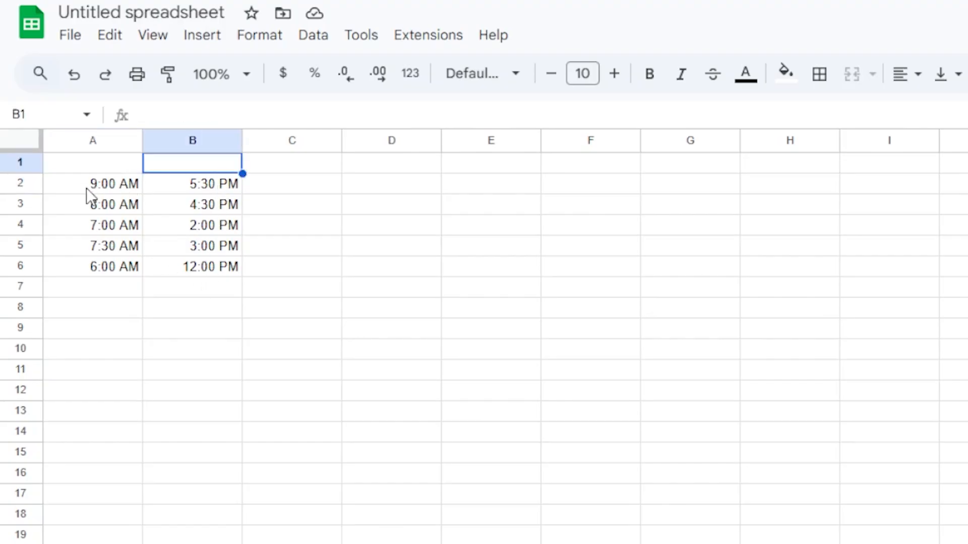
left_click(107, 189)
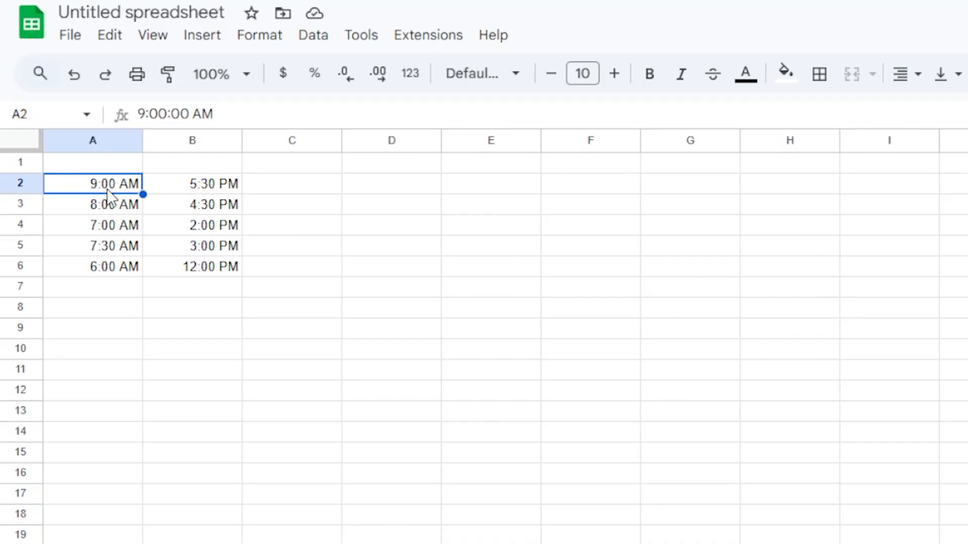
left_click(205, 189)
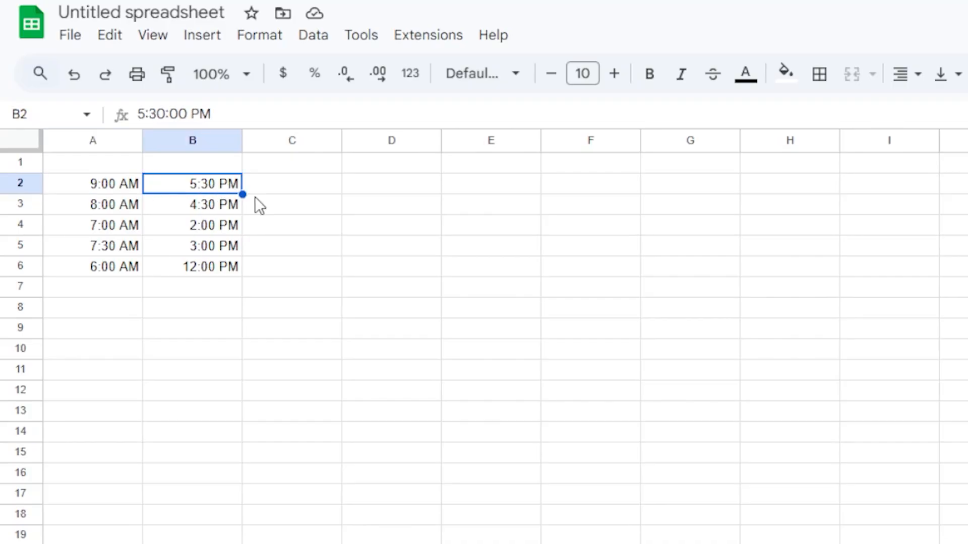
Enter =B2-A2 in C2 to get 8:30:00, dismissing the Auto Fill suggestion
left_click(317, 189)
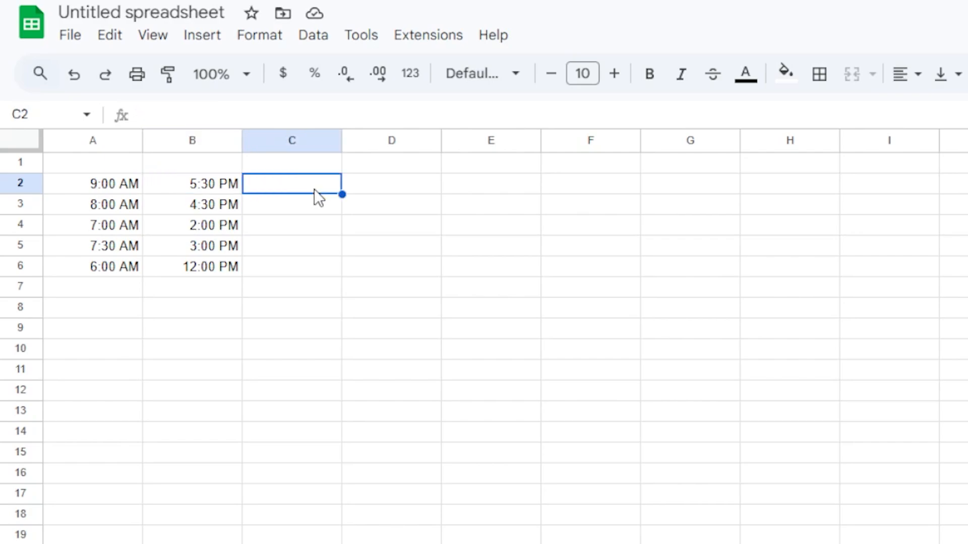
type("=")
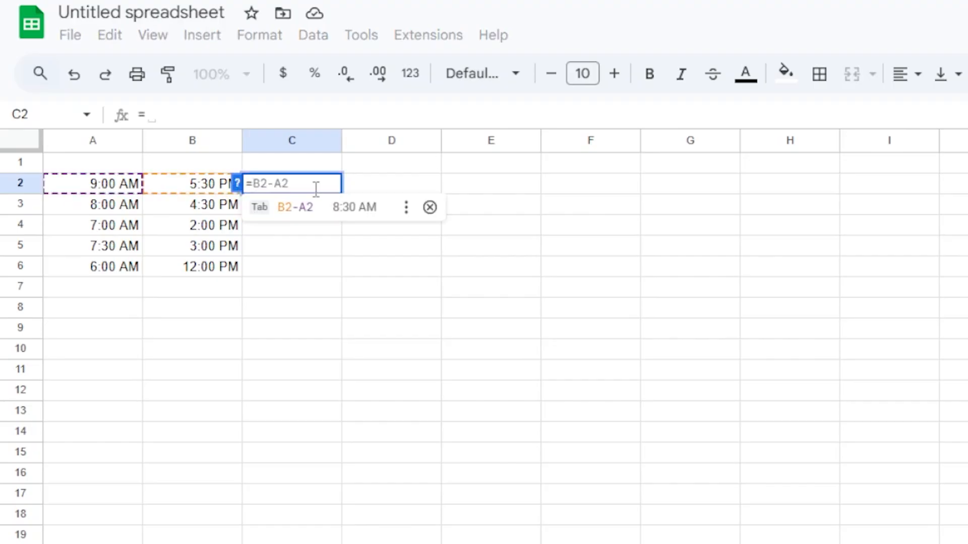
type("b2-a2")
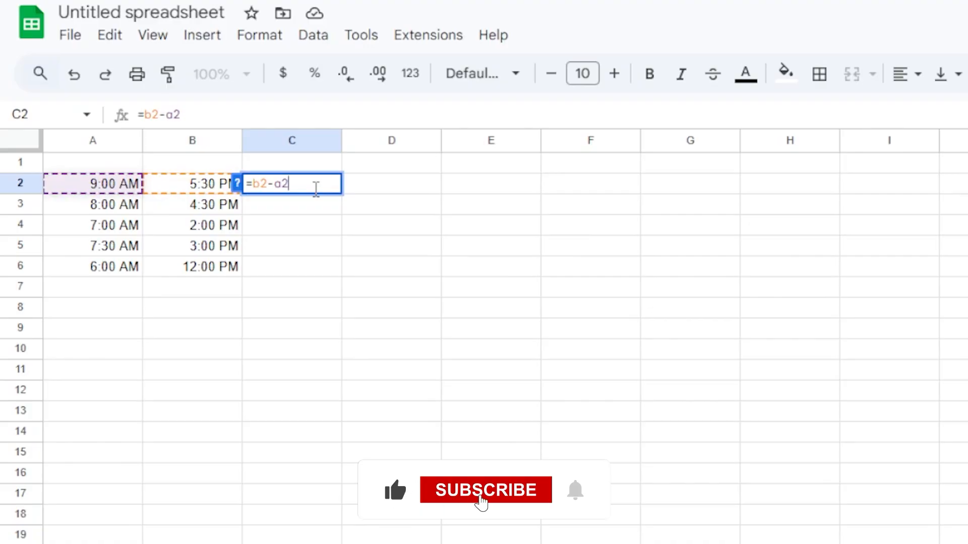
key("Return")
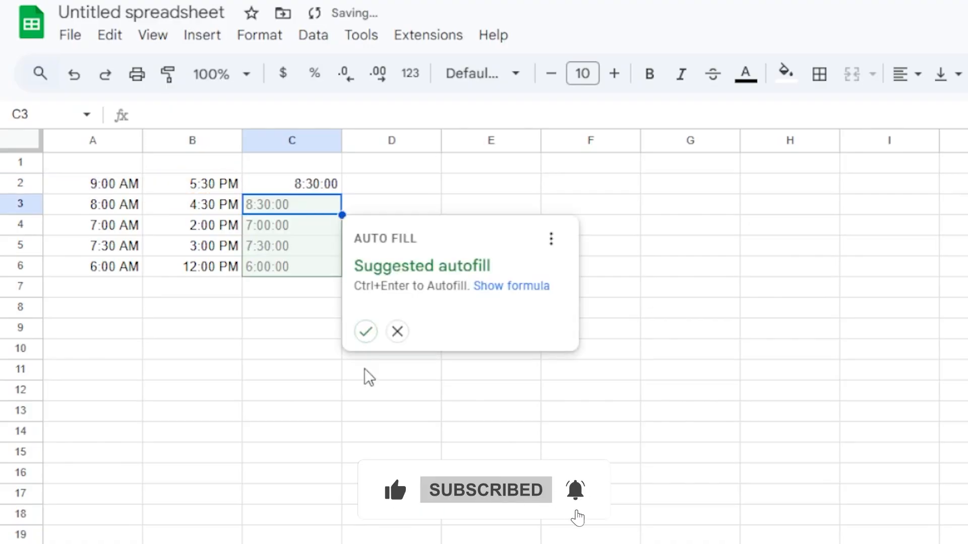
left_click(373, 388)
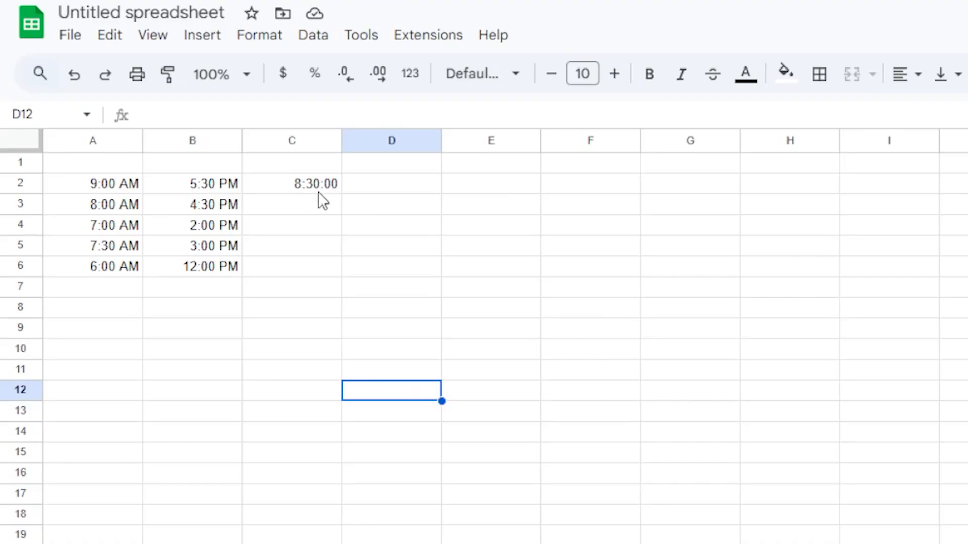
left_click(305, 189)
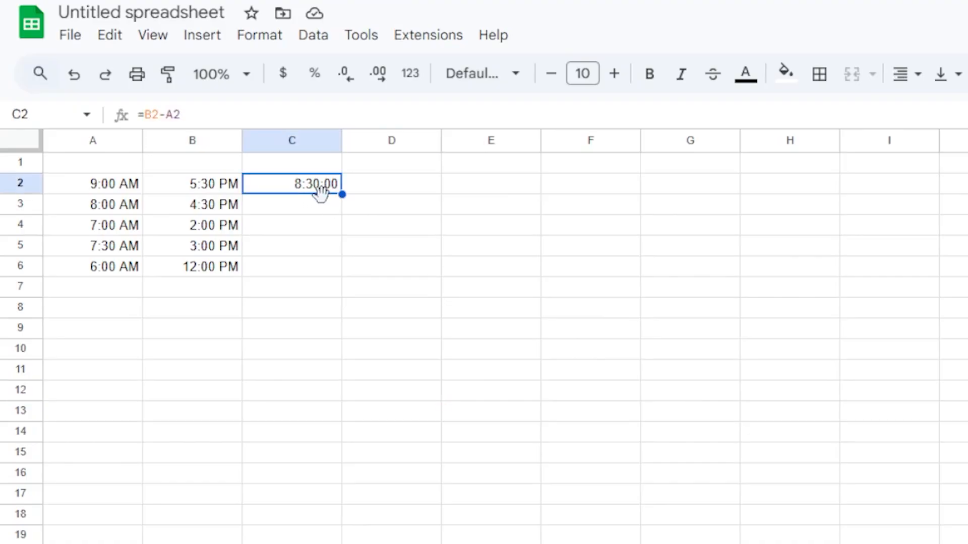
Apply the Format > Number > Duration format to C2 so it reads 8:30:00
left_click(260, 36)
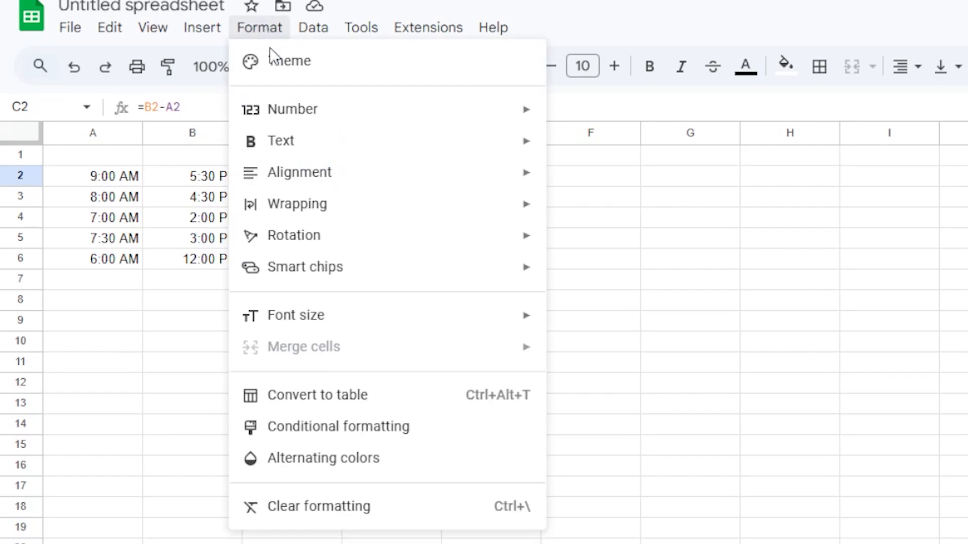
mouse_move(340, 111)
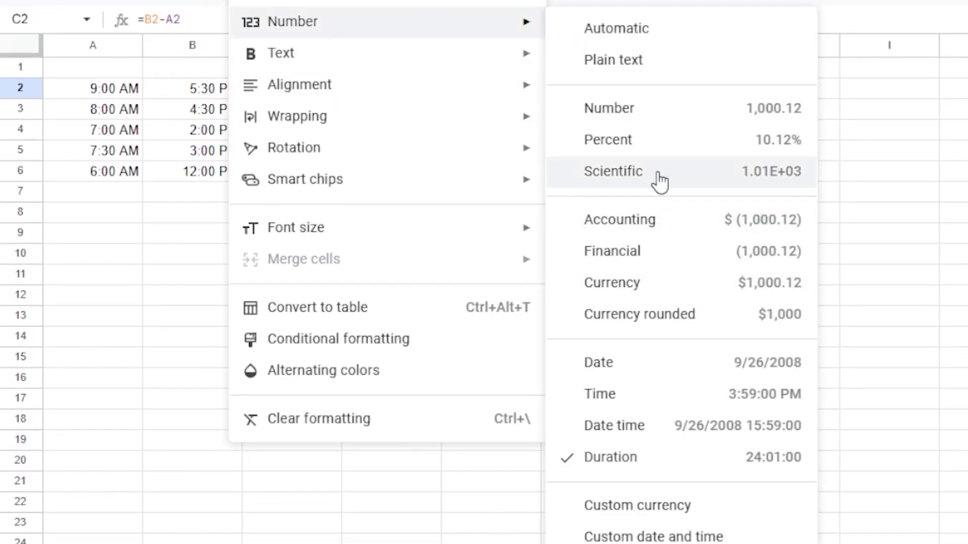
left_click(645, 465)
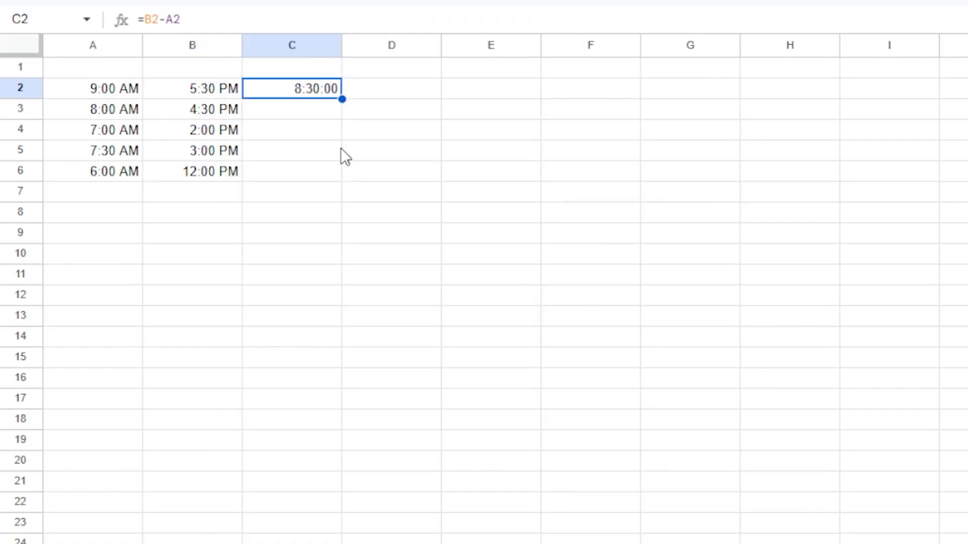
left_click(329, 115)
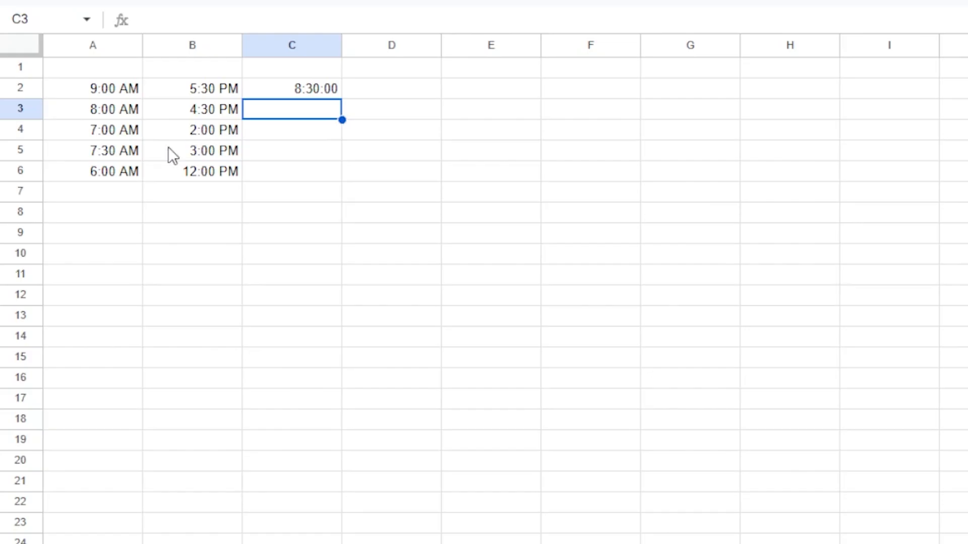
left_click(314, 92)
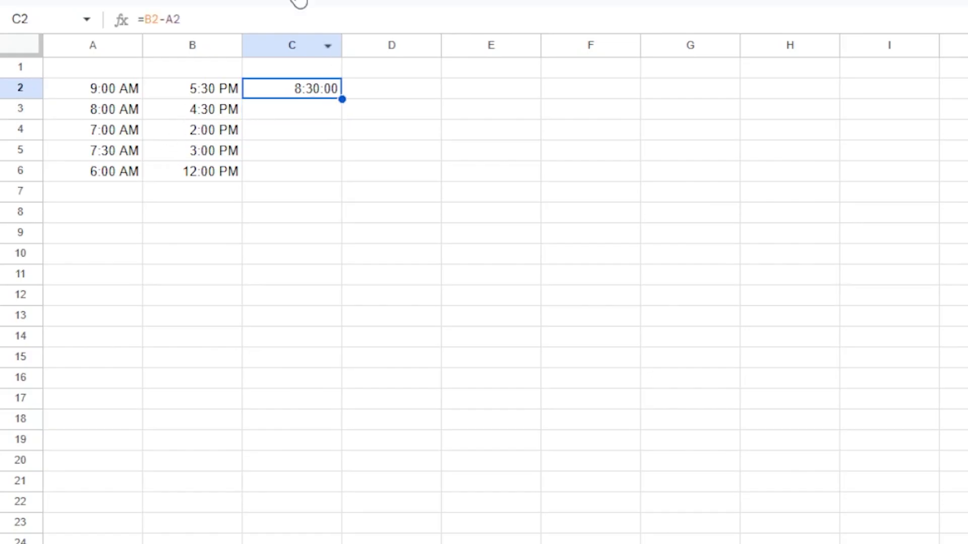
left_click(260, 18)
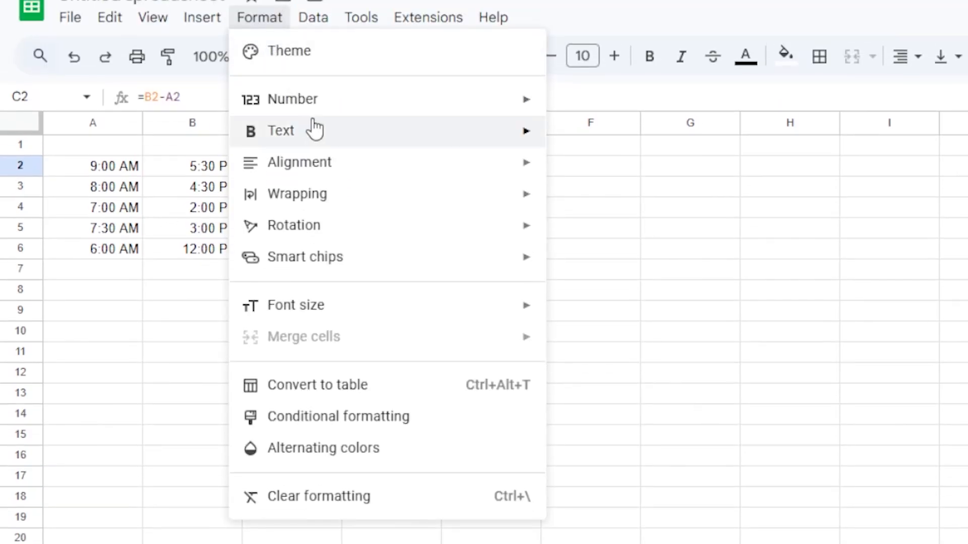
mouse_move(339, 101)
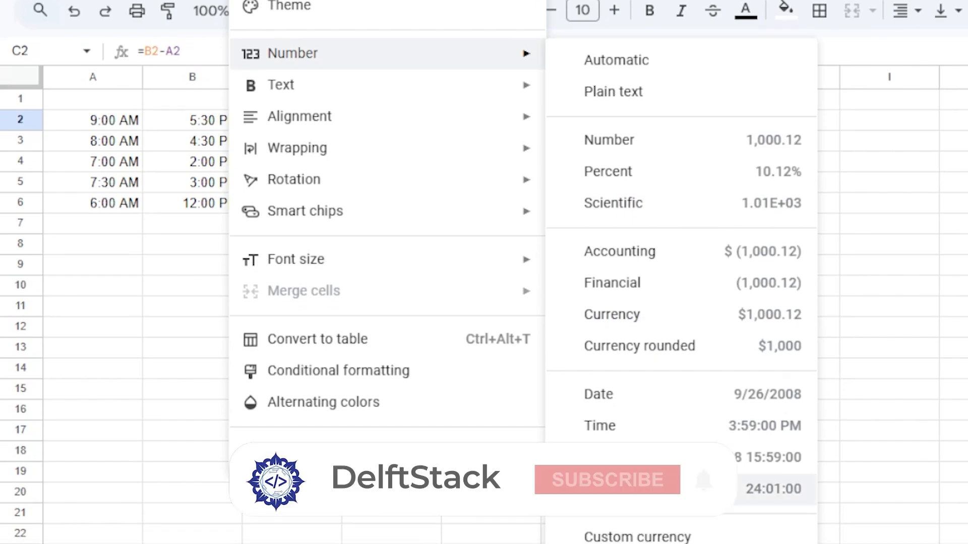
left_click(656, 488)
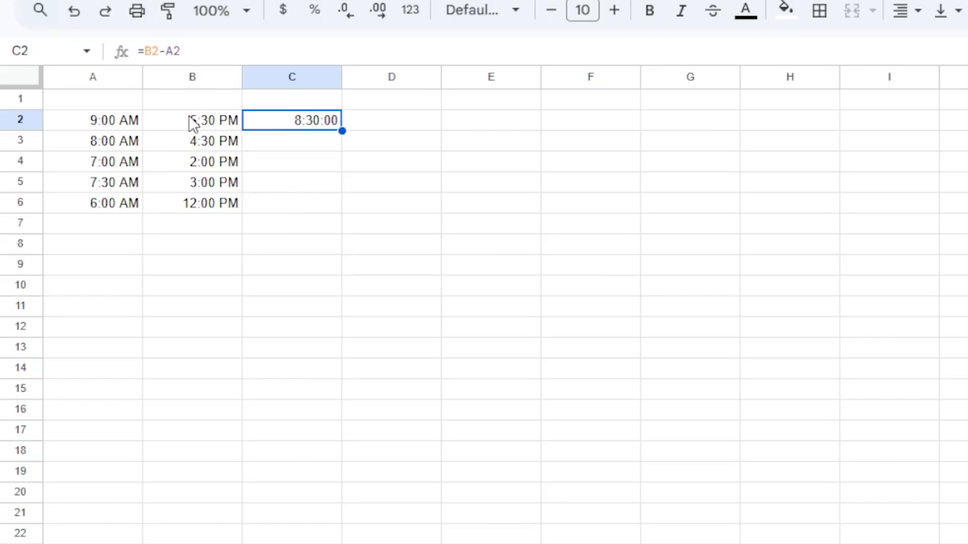
Review the start times in A2:A6 and the end times in column B
left_click(109, 233)
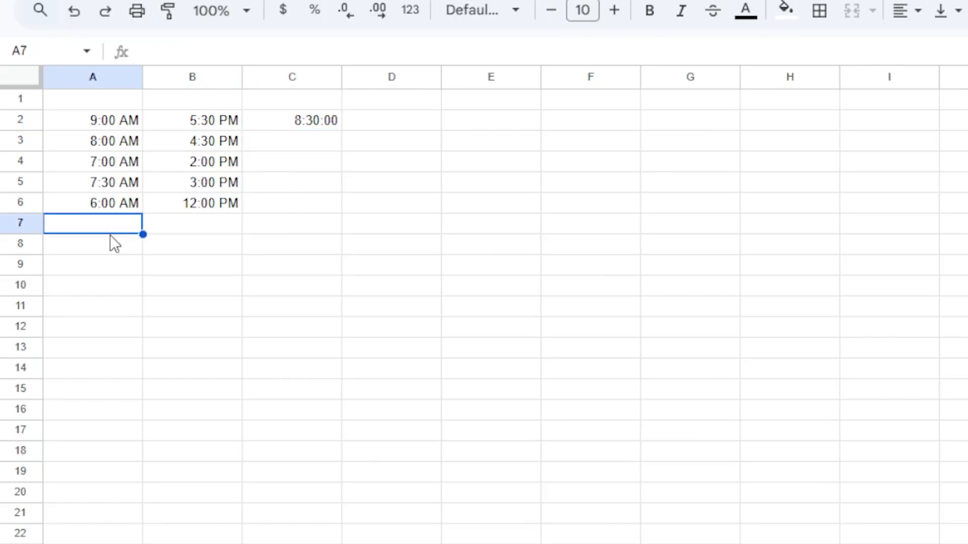
left_click_drag(105, 128, 106, 210)
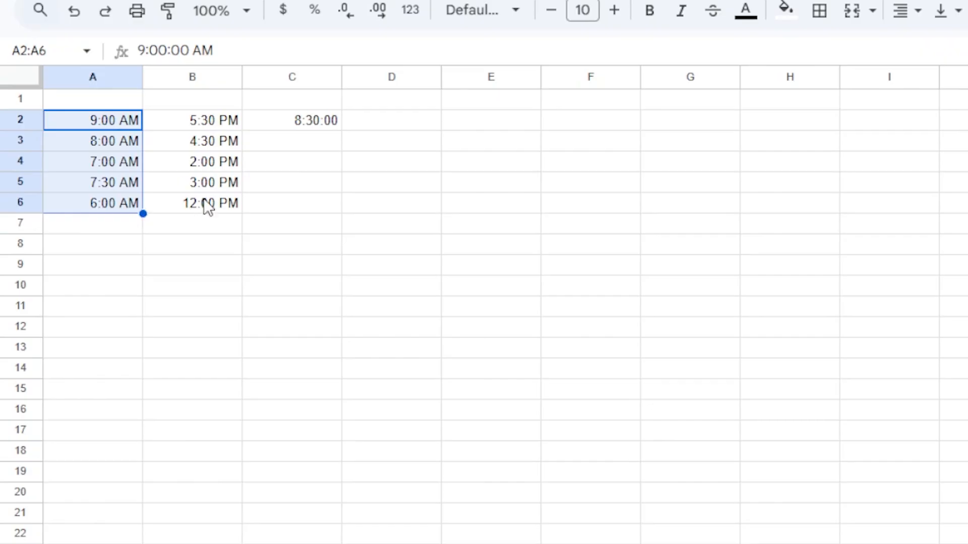
left_click_drag(207, 121, 209, 198)
left_click(302, 182)
Fill the C2 formula down to C6, giving 8:30:00, 7:00:00, 7:30:00 and 6:00:00
left_click(329, 144)
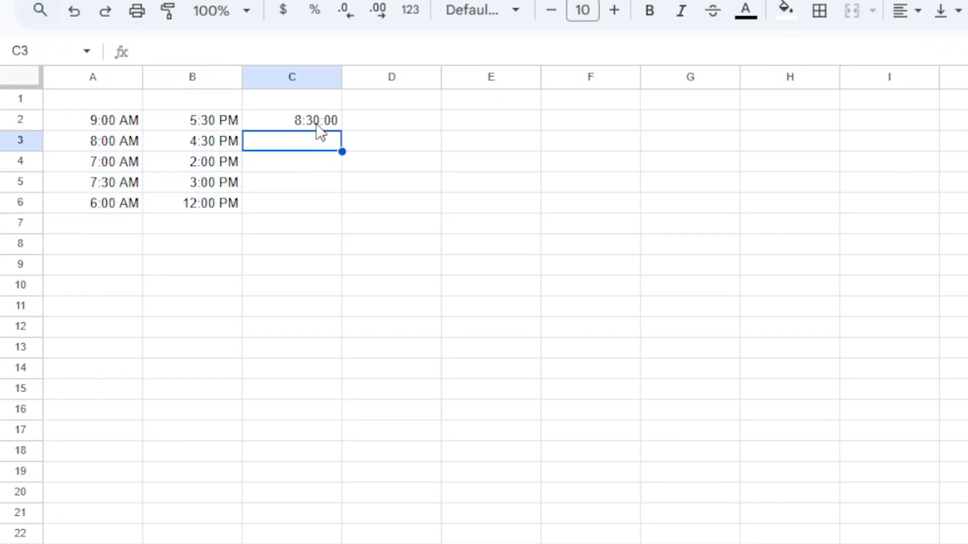
left_click(328, 125)
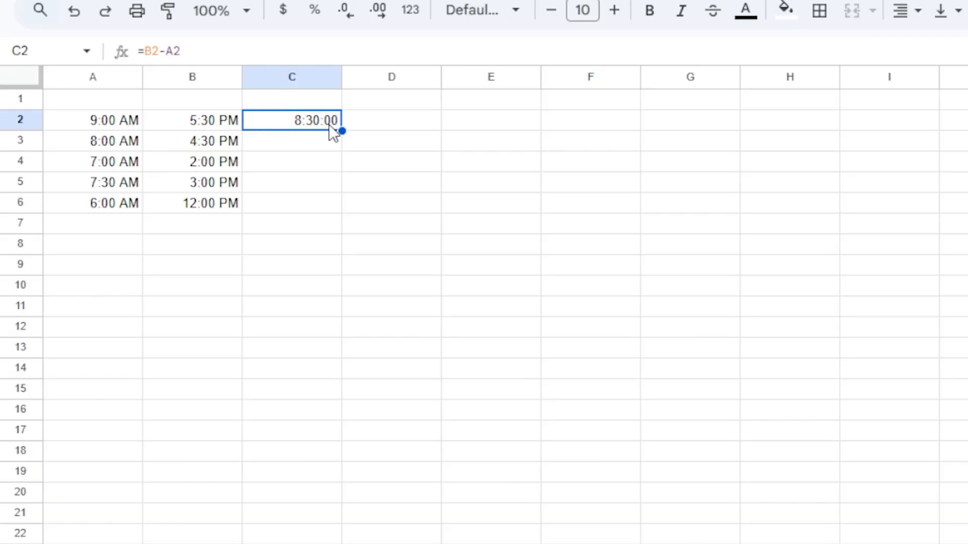
left_click_drag(341, 131, 317, 197)
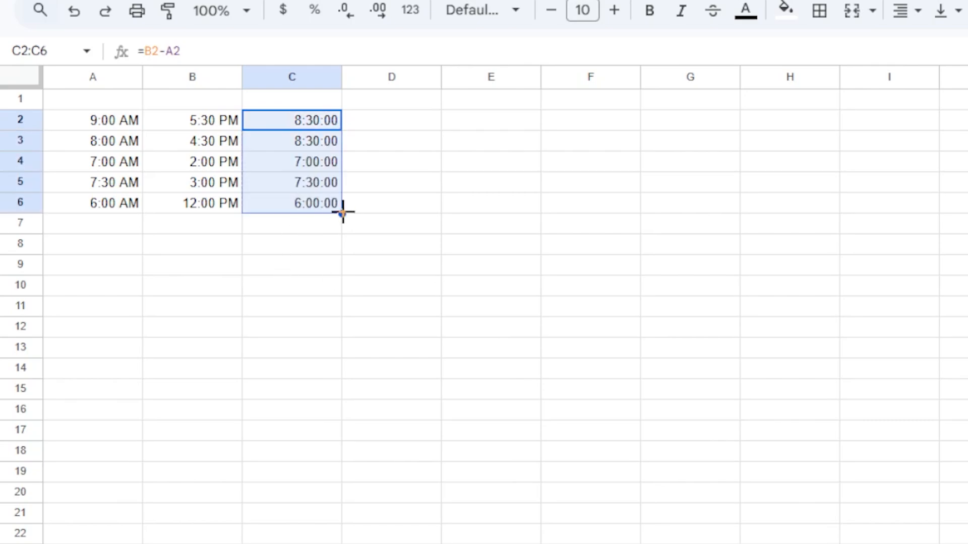
left_click(335, 269)
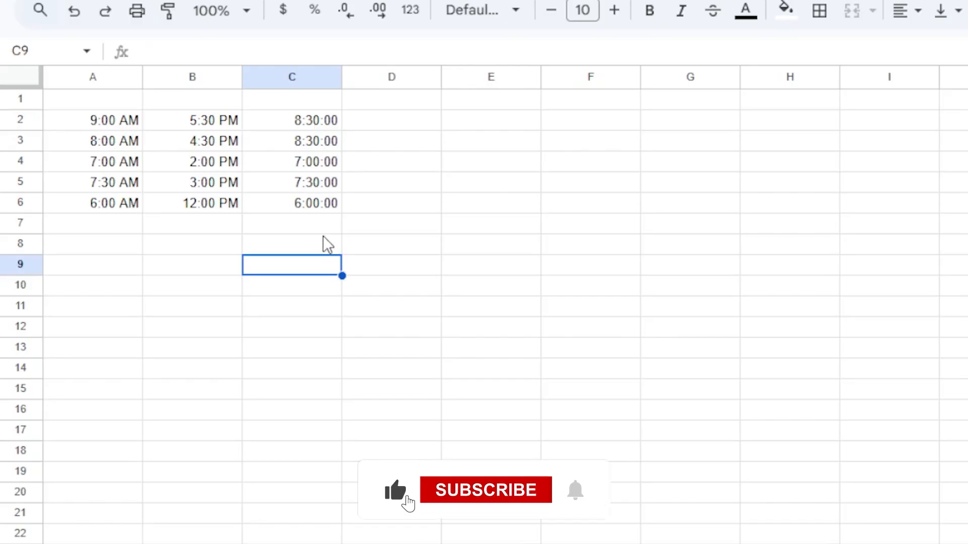
Enter the suggested =SUM(C2:C6) in C7 to total 37:30:00 hours
left_click(311, 223)
type("=")
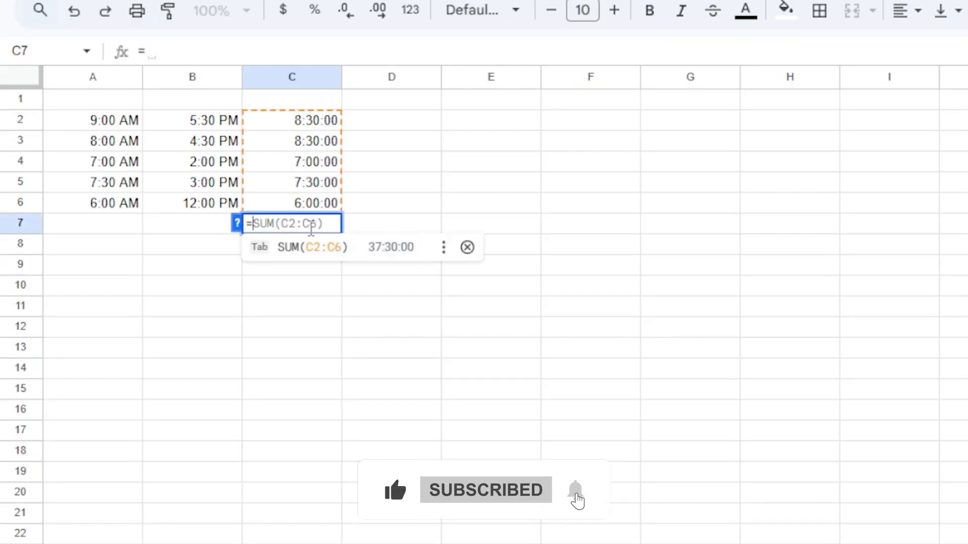
left_click(334, 252)
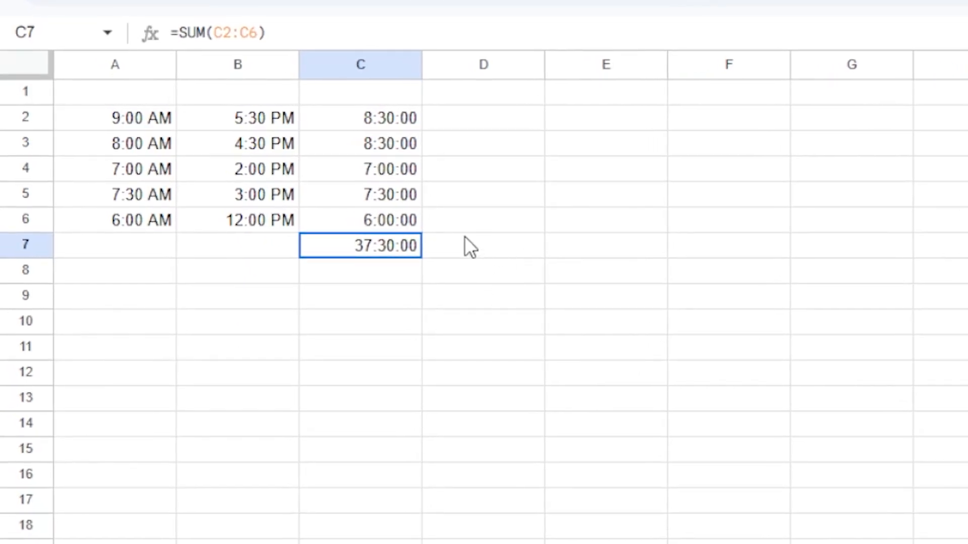
Put =HOUR(C2) in D2 and =MINUTE(C2) in E2, showing 8 and 30
left_click(403, 116)
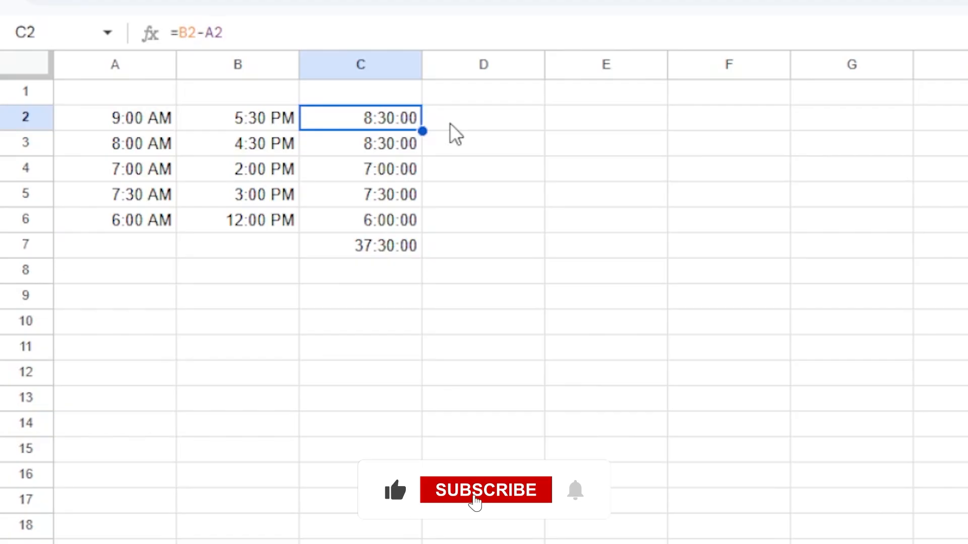
left_click(449, 123)
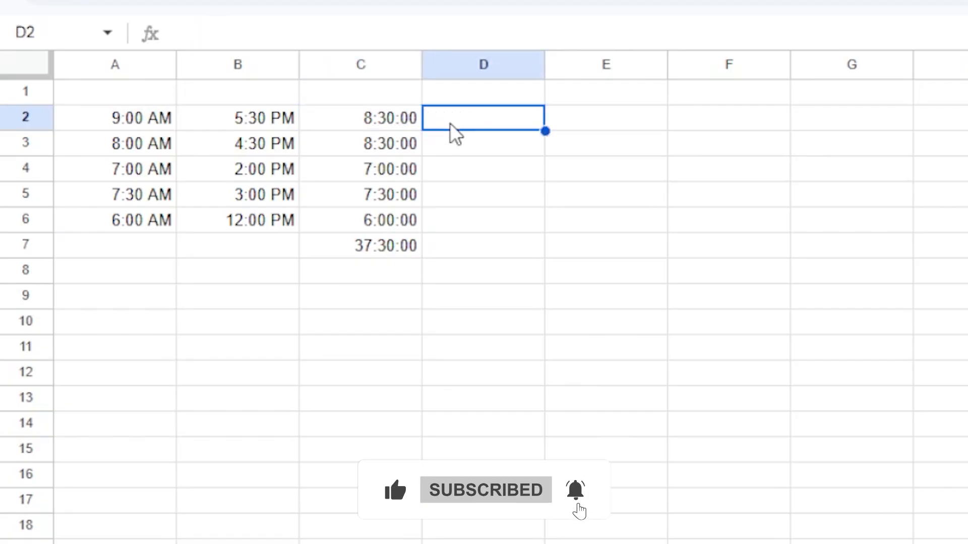
type("=HOUR(")
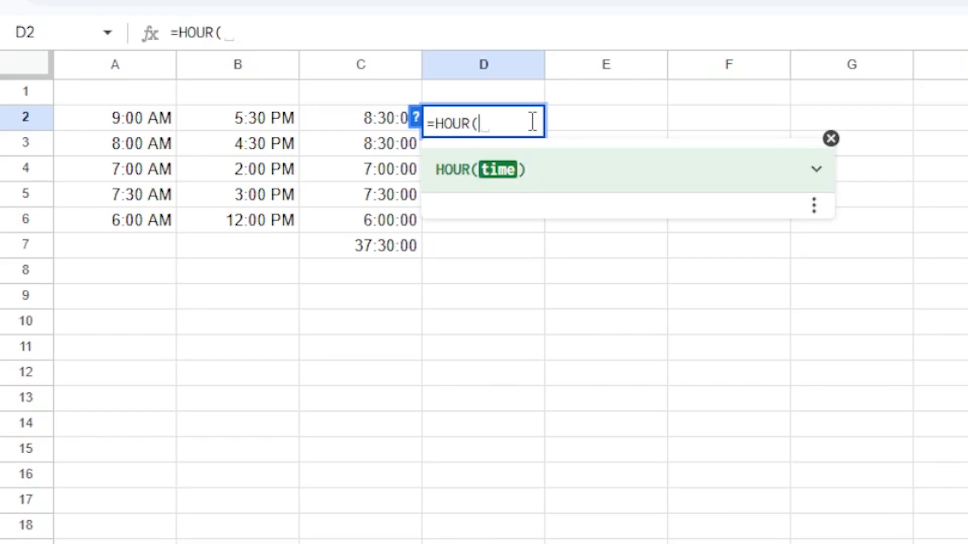
type("c2")
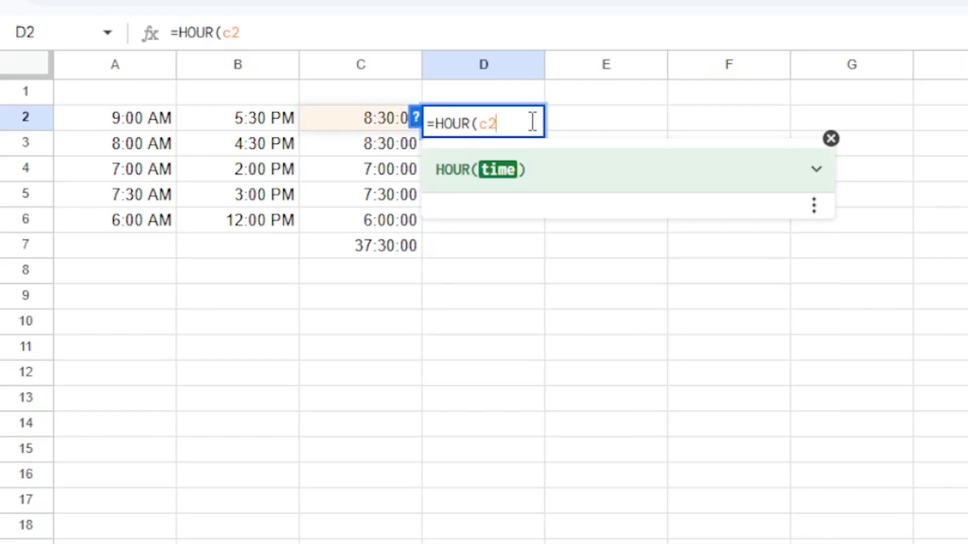
type(")")
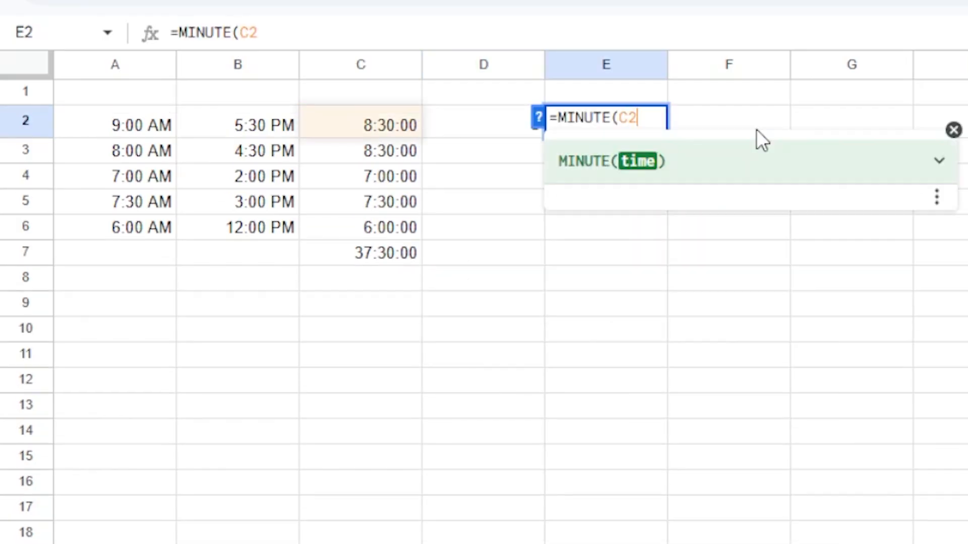
type(")")
key("Return")
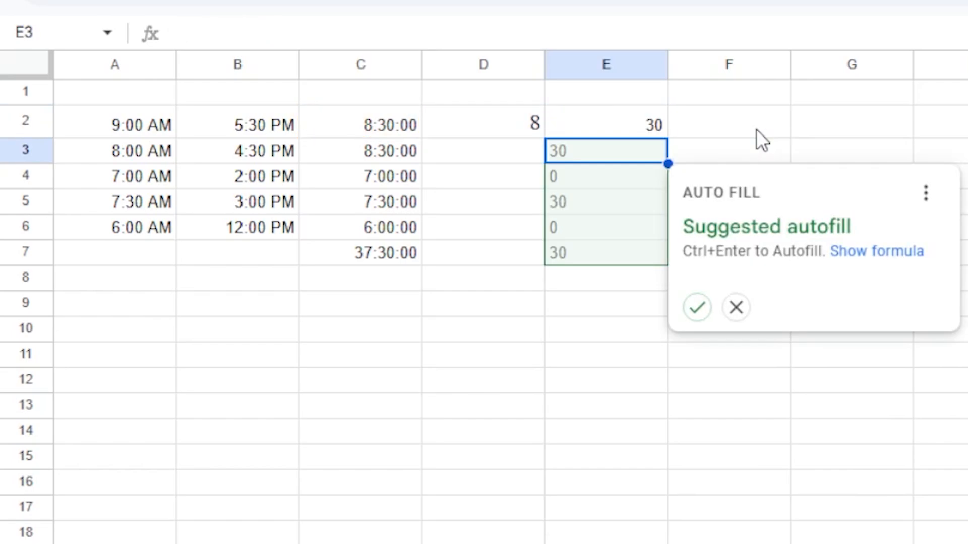
left_click(728, 129)
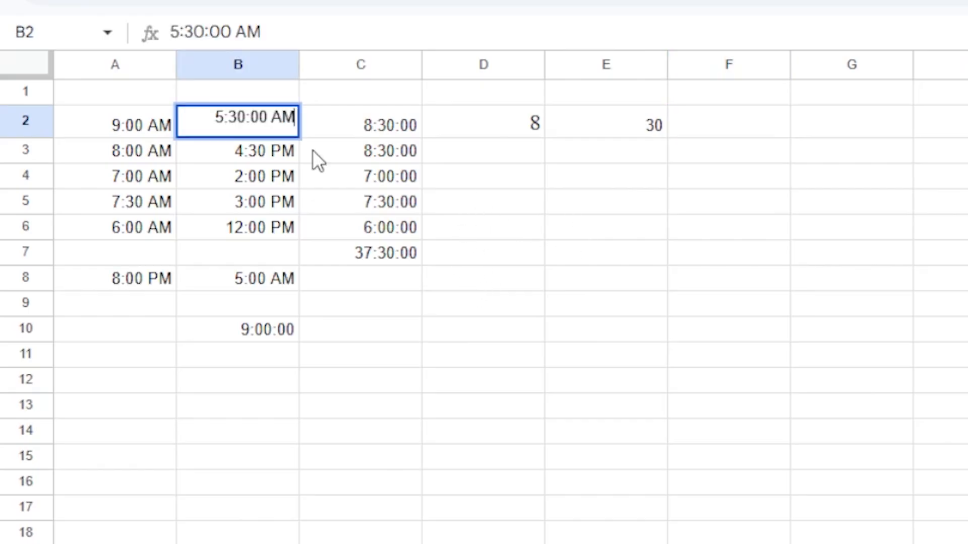
Make the first shift overnight: end time 5:30 AM in B2, start 9:00 PM in A2
left_click(199, 174)
left_click(154, 123)
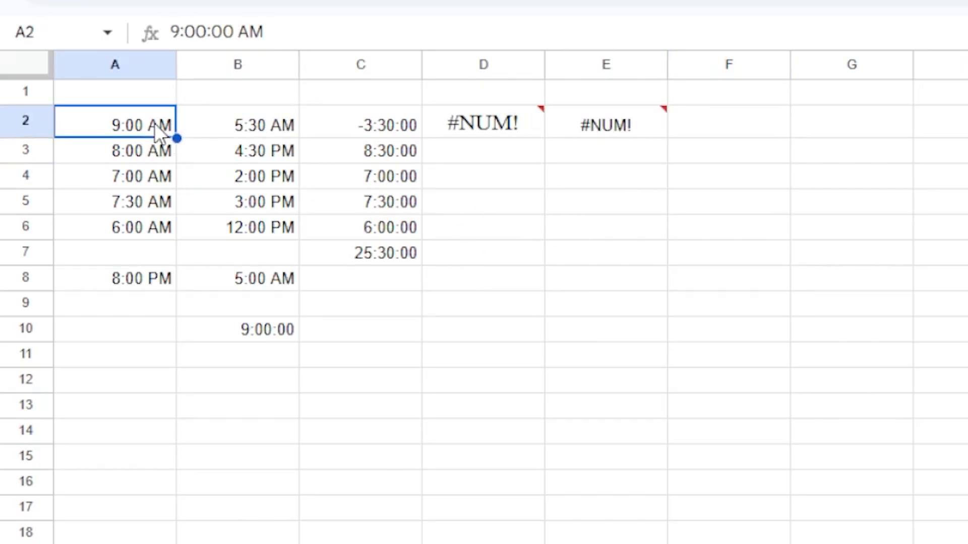
double_click(154, 123)
left_click(147, 117)
left_click_drag(148, 117, 166, 114)
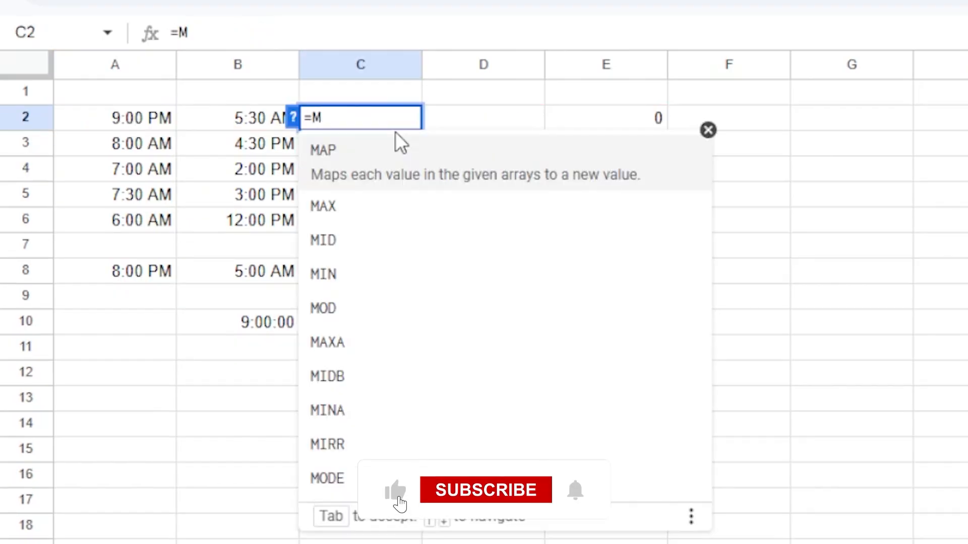
type("od")
Enter =MOD(B2-A2,1) in C2 so the overnight shift shows 8:30:00
left_click(424, 160)
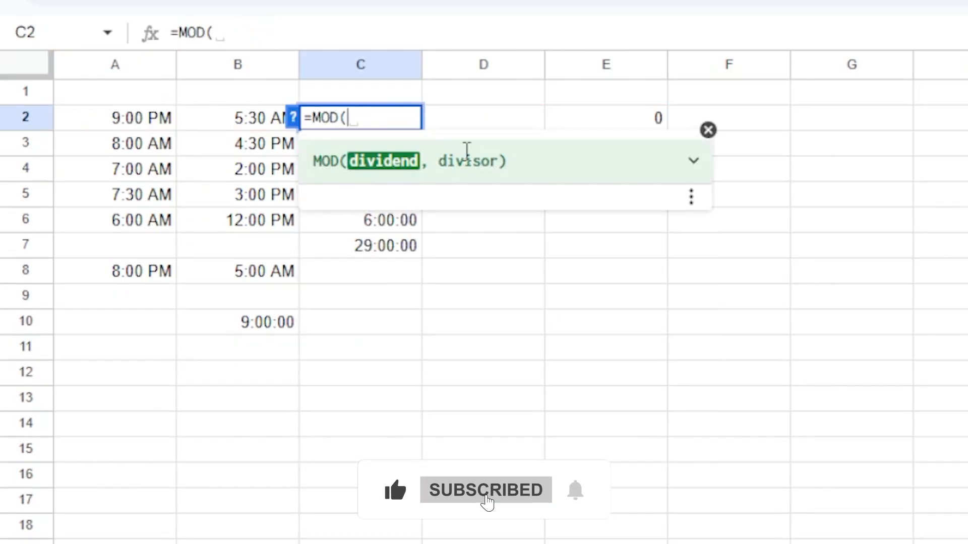
type("B")
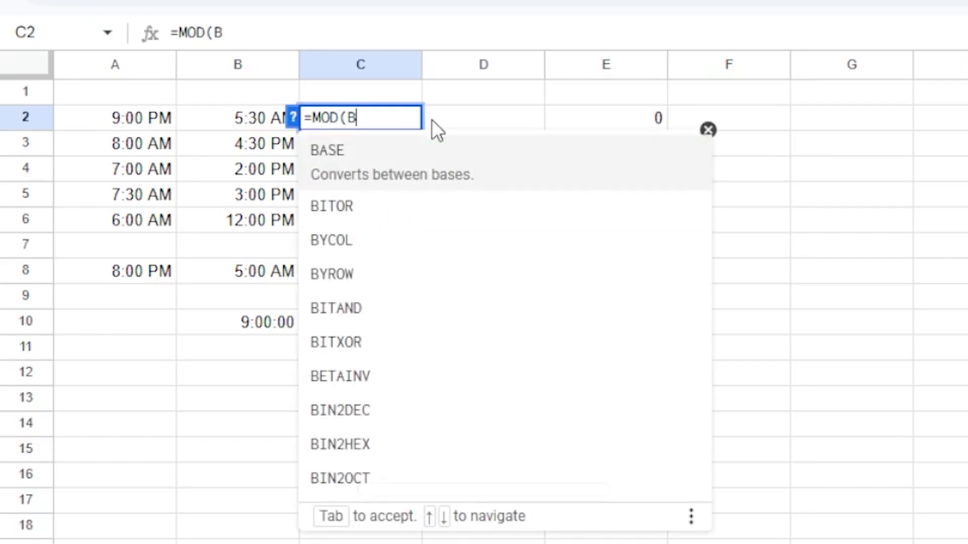
type("2-A2,")
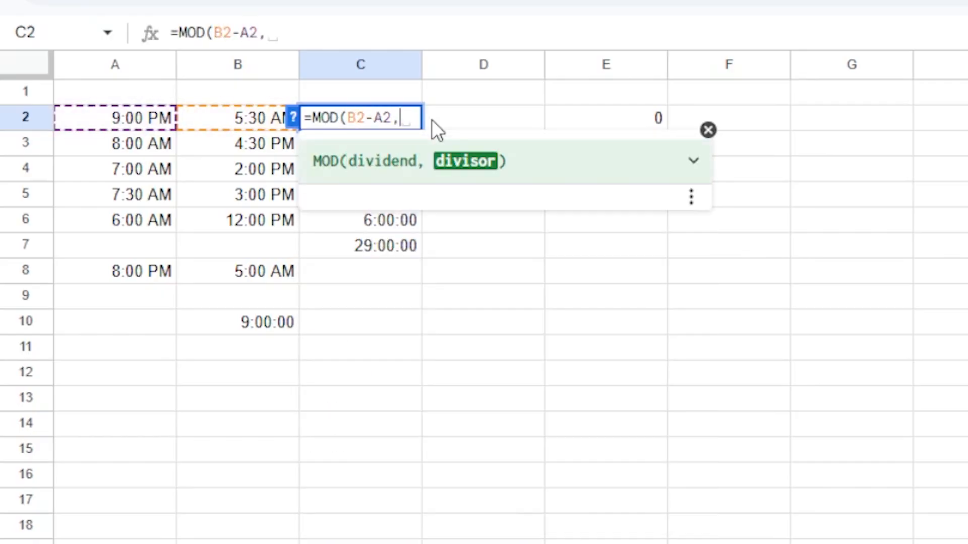
type("1)")
key("Return")
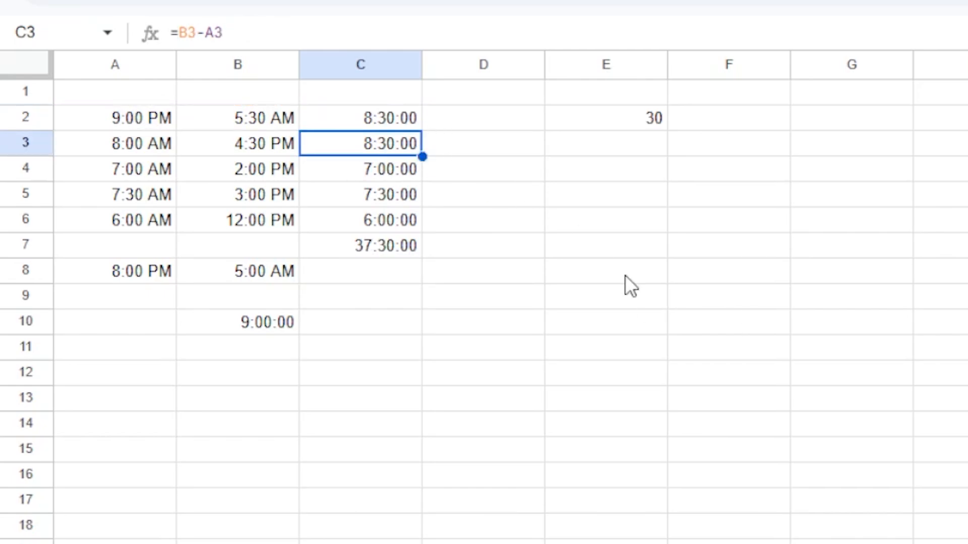
left_click(489, 123)
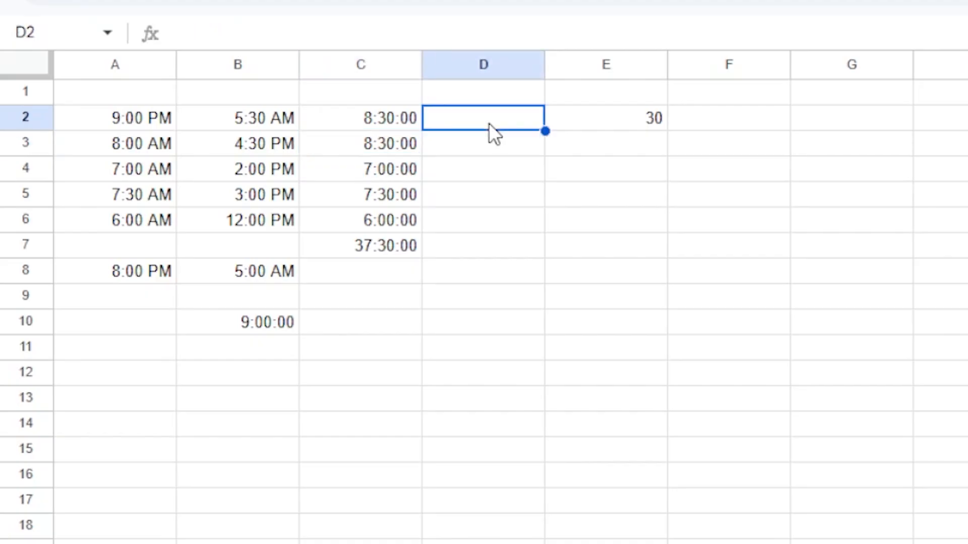